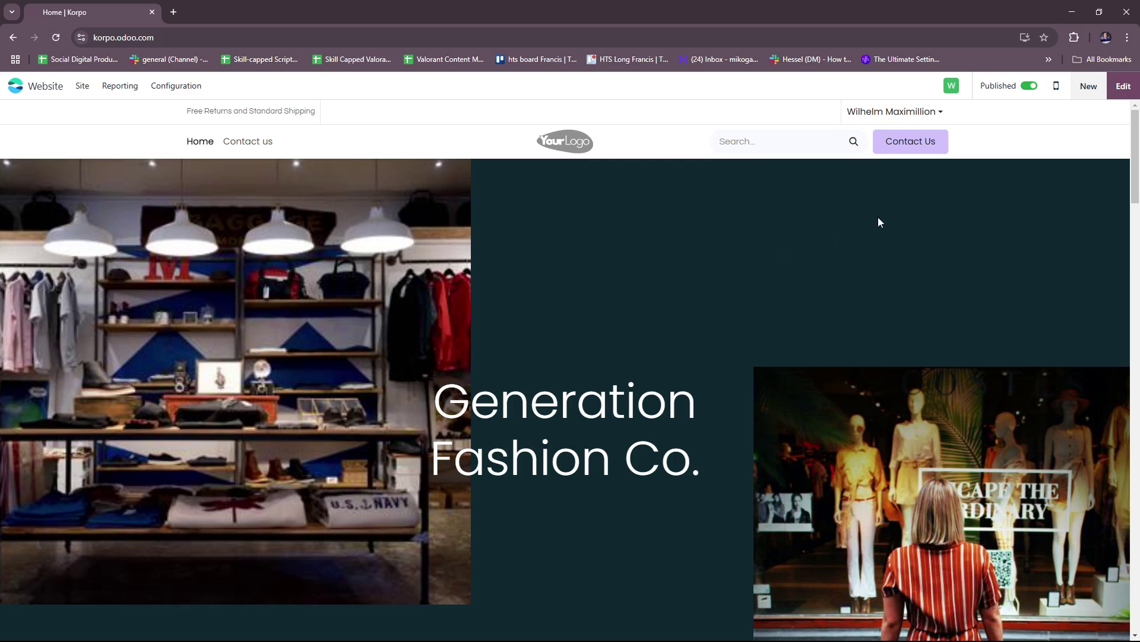
pyautogui.scroll(-1, 730, 285)
pyautogui.scroll(1, 619, 341)
pyautogui.scroll(-1, 648, 273)
pyautogui.scroll(1, 664, 305)
pyautogui.scroll(-1, 704, 262)
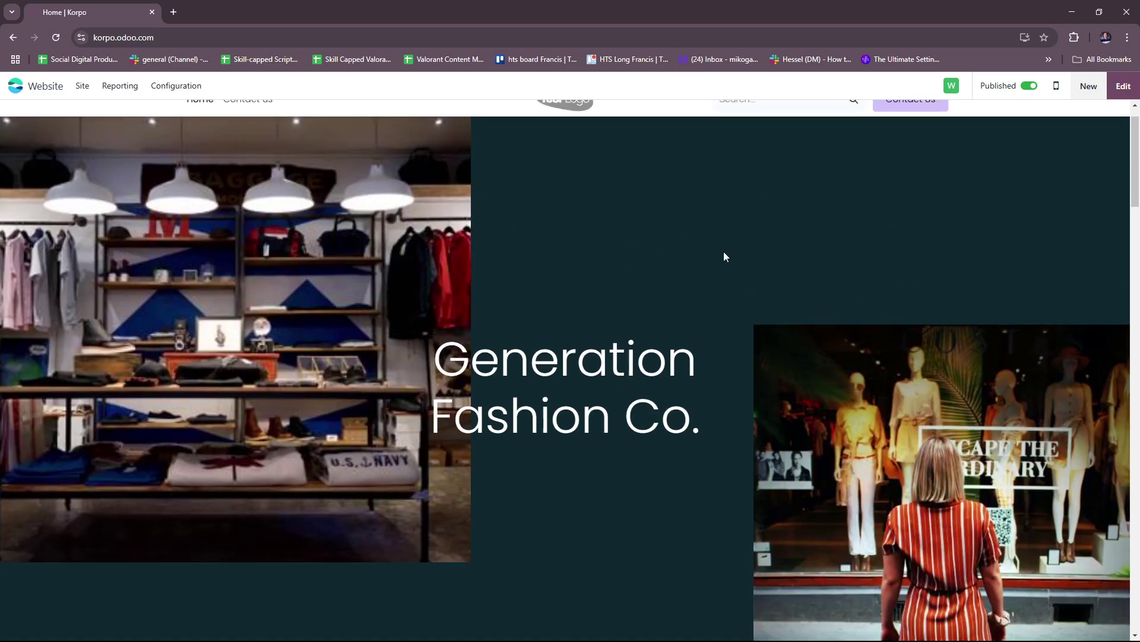
pyautogui.scroll(-3, 727, 267)
pyautogui.scroll(4, 730, 283)
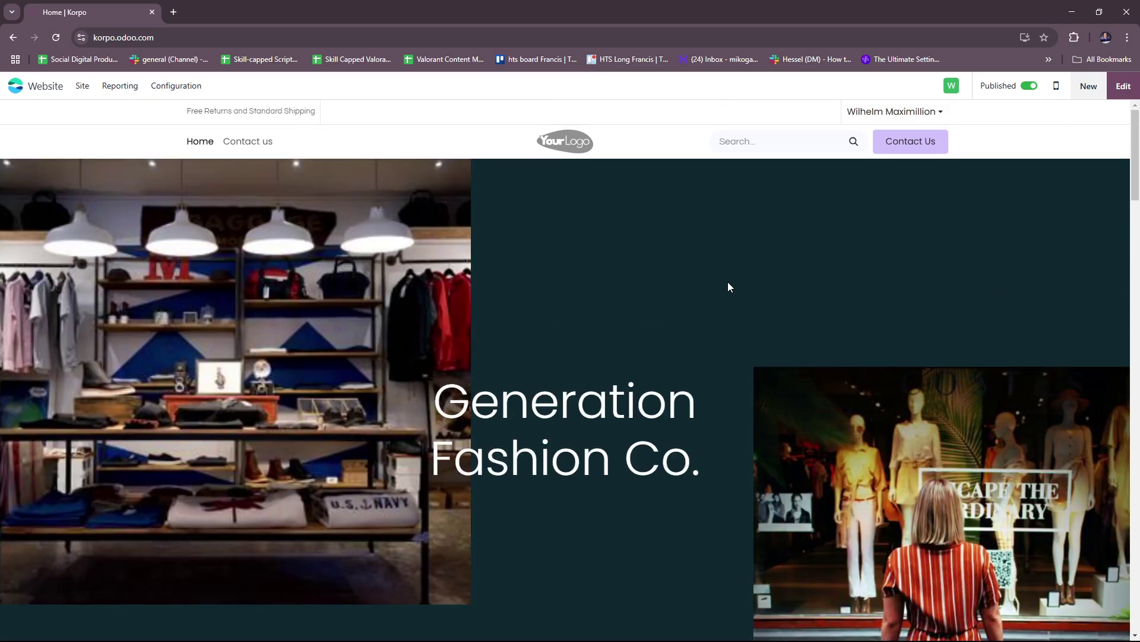
pyautogui.scroll(-1, 734, 287)
pyautogui.scroll(-3, 726, 292)
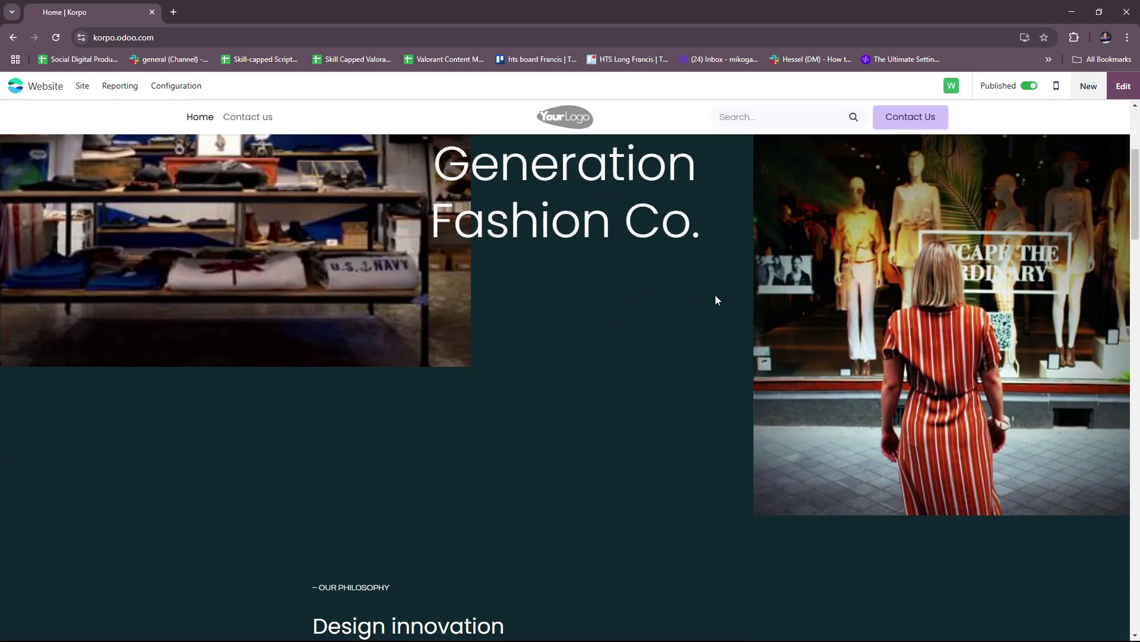
pyautogui.scroll(4, 717, 312)
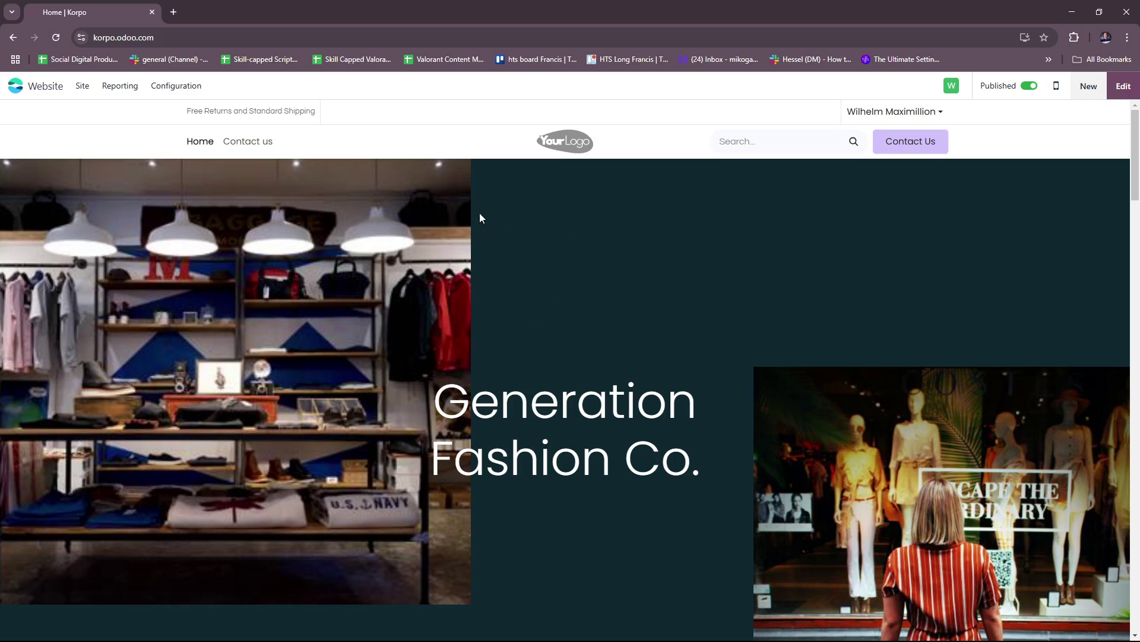
# Step: Leave the Website app for the Odoo home menu and open the Apps catalogue
pyautogui.click(17, 86)
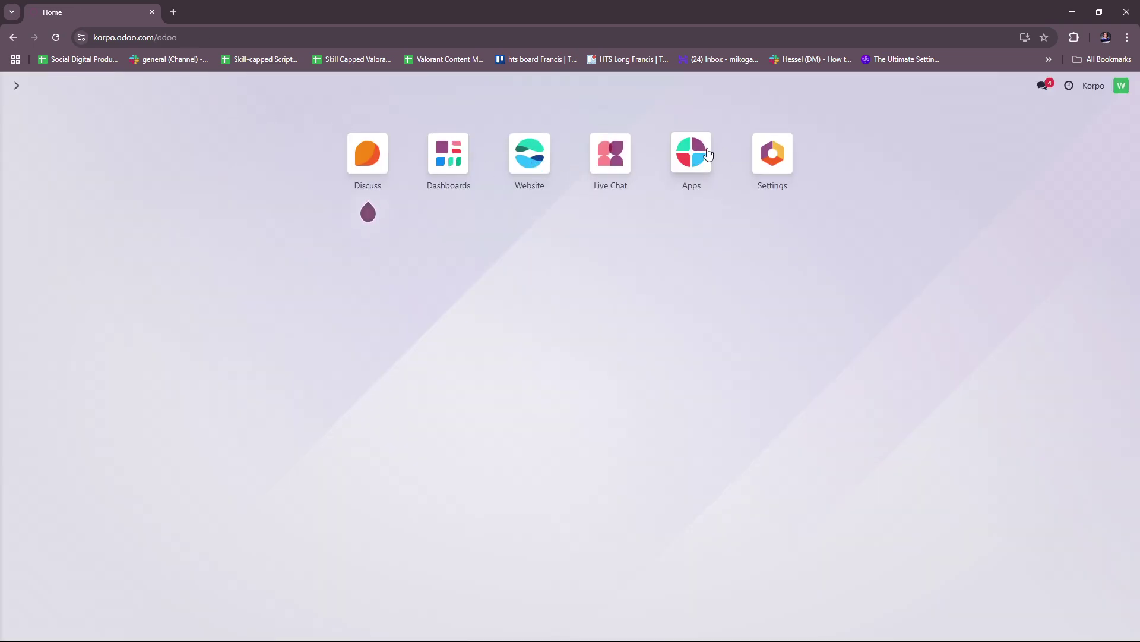
pyautogui.click(688, 160)
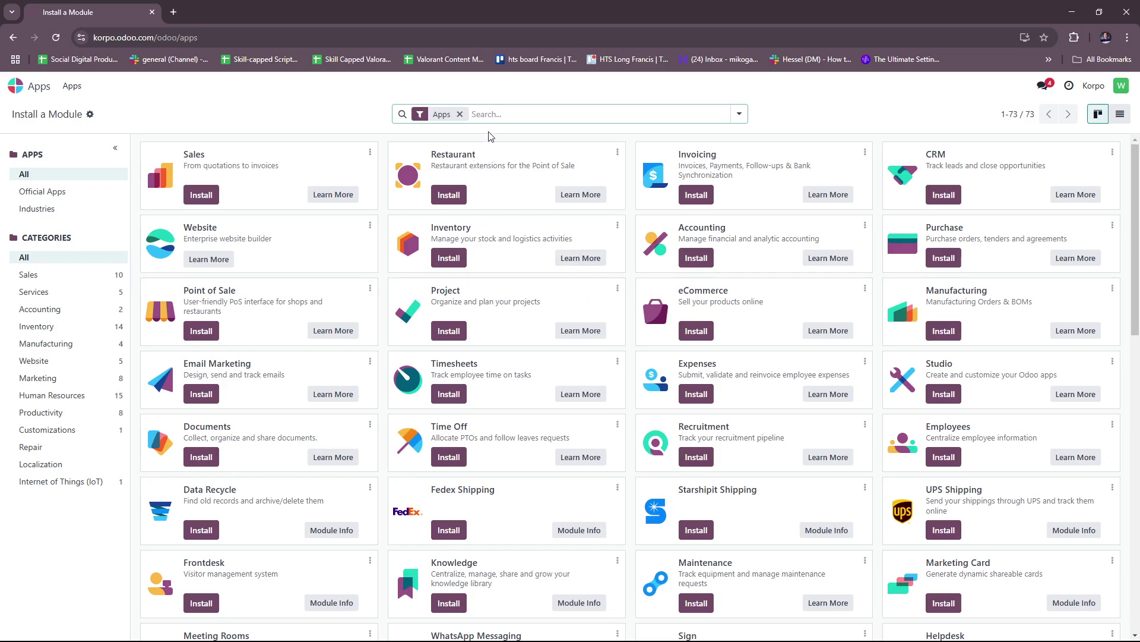
# Step: Filter the Apps catalogue to 'WhatsApp' and open the WhatsApp Messaging module info
pyautogui.click(499, 117)
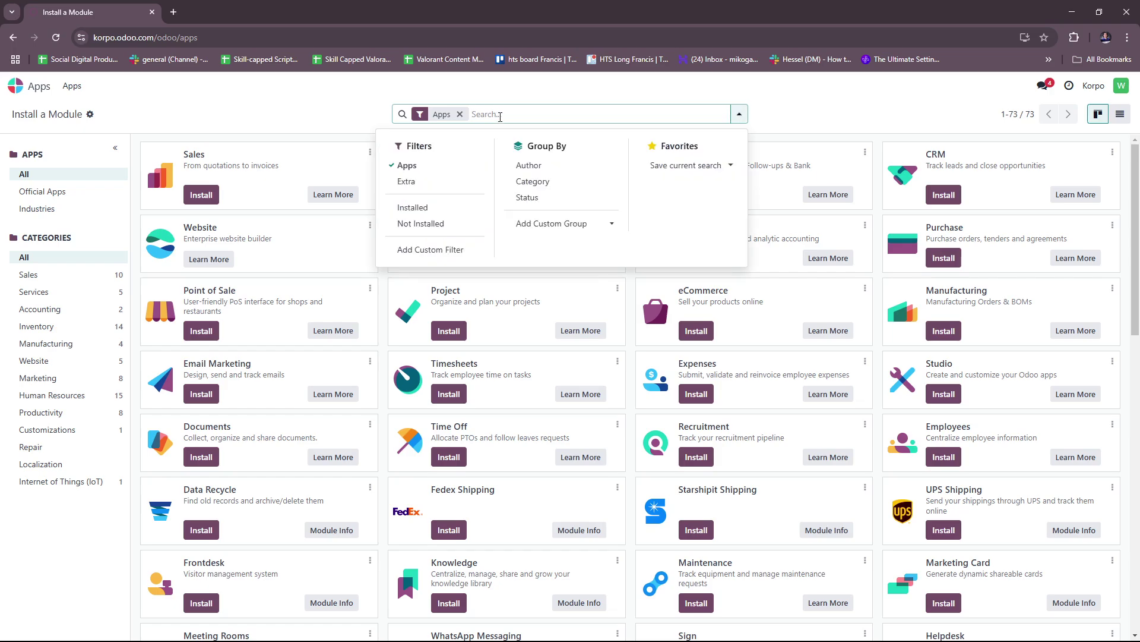
pyautogui.write('Whats')
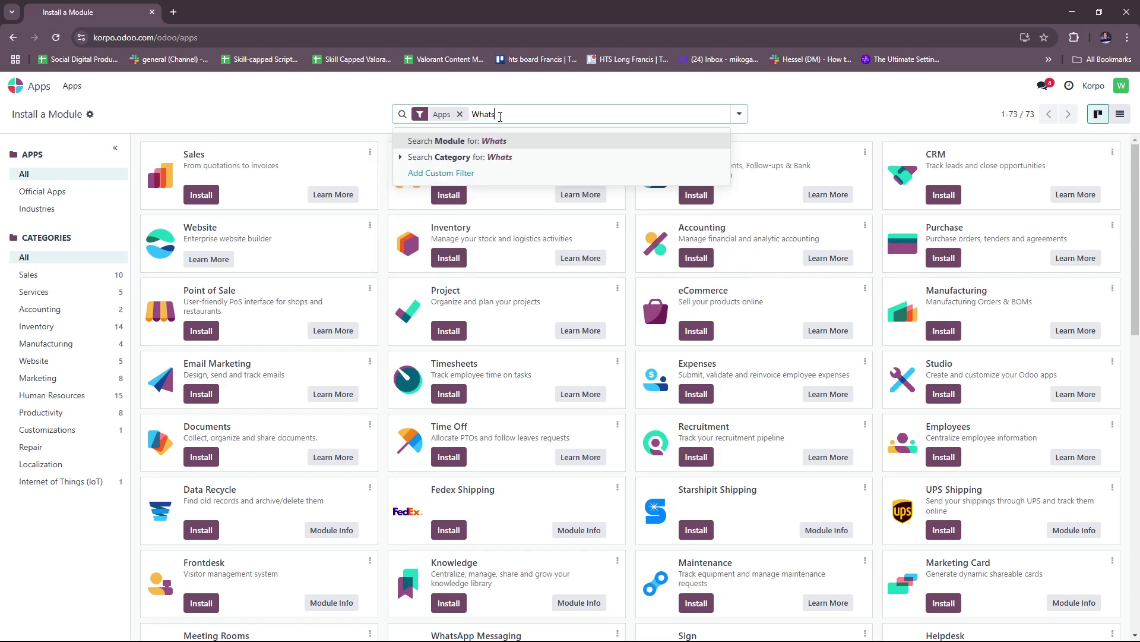
pyautogui.write('App')
pyautogui.press('Return')
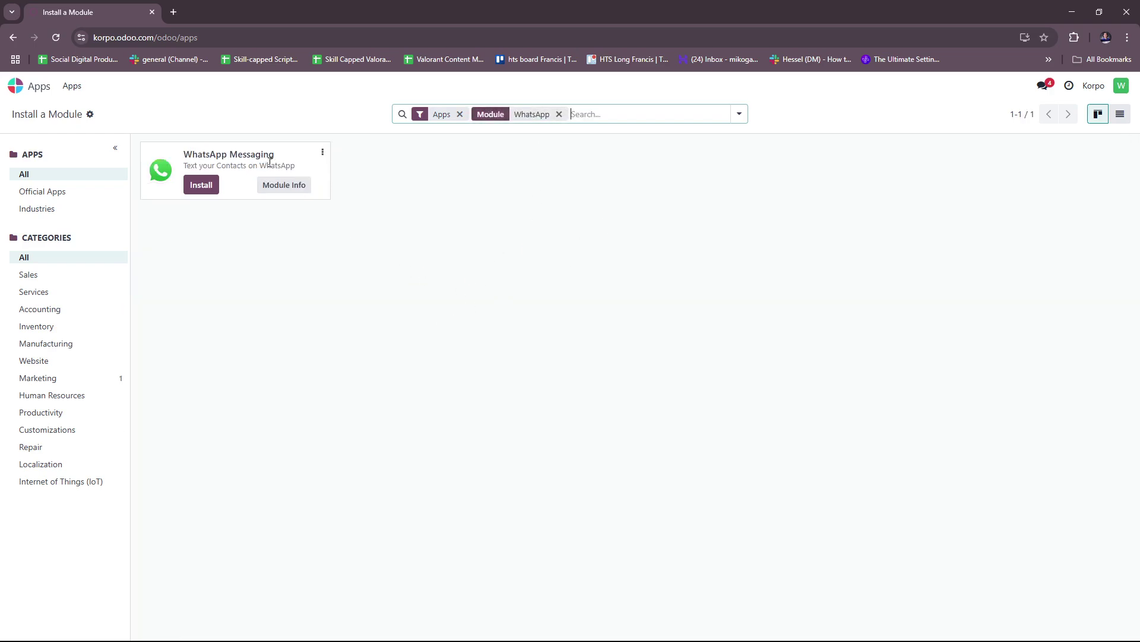
pyautogui.click(291, 190)
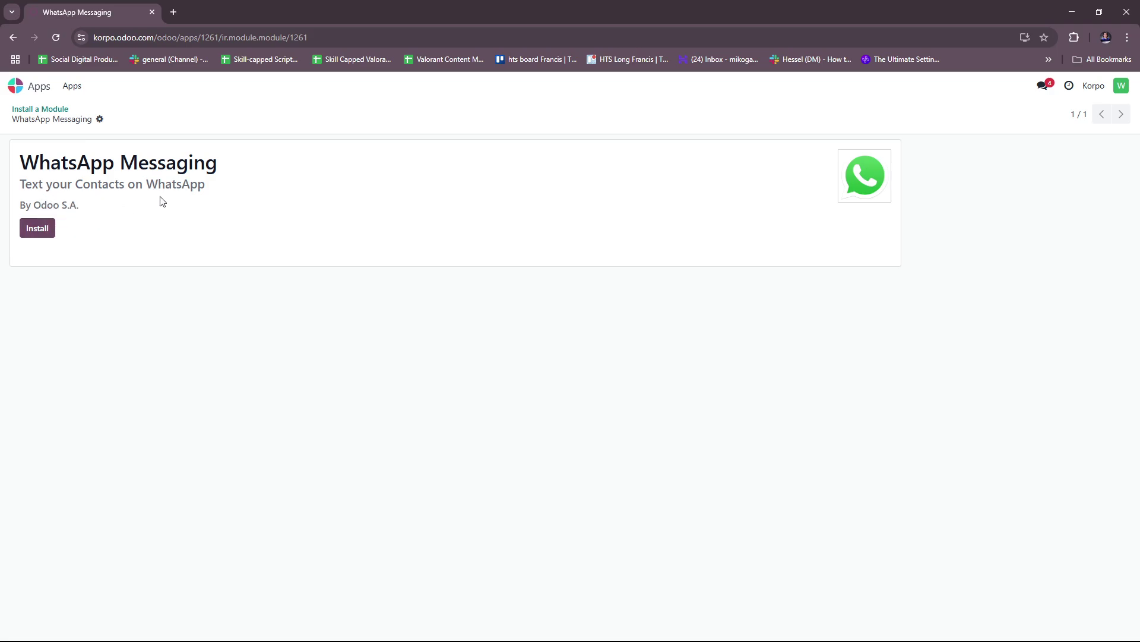
# Step: Install WhatsApp Messaging and confirm the pricing plan change to the free trial
pyautogui.click(37, 230)
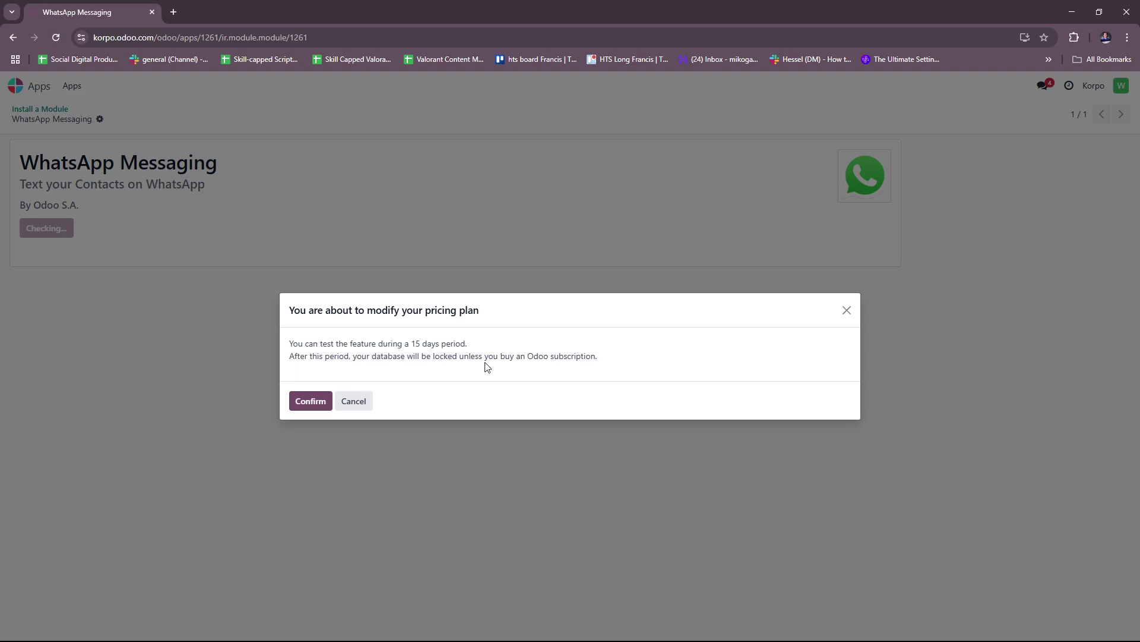
pyautogui.click(311, 401)
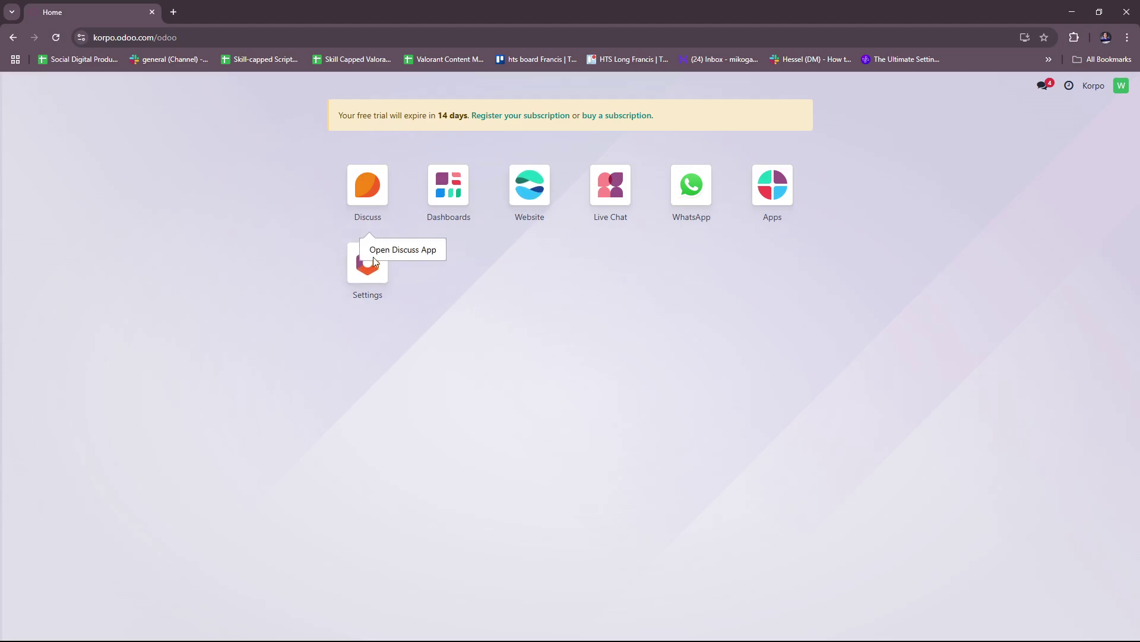
# Step: Open Settings and use Configure Meta Accounts under the WhatsApp setting
pyautogui.click(367, 271)
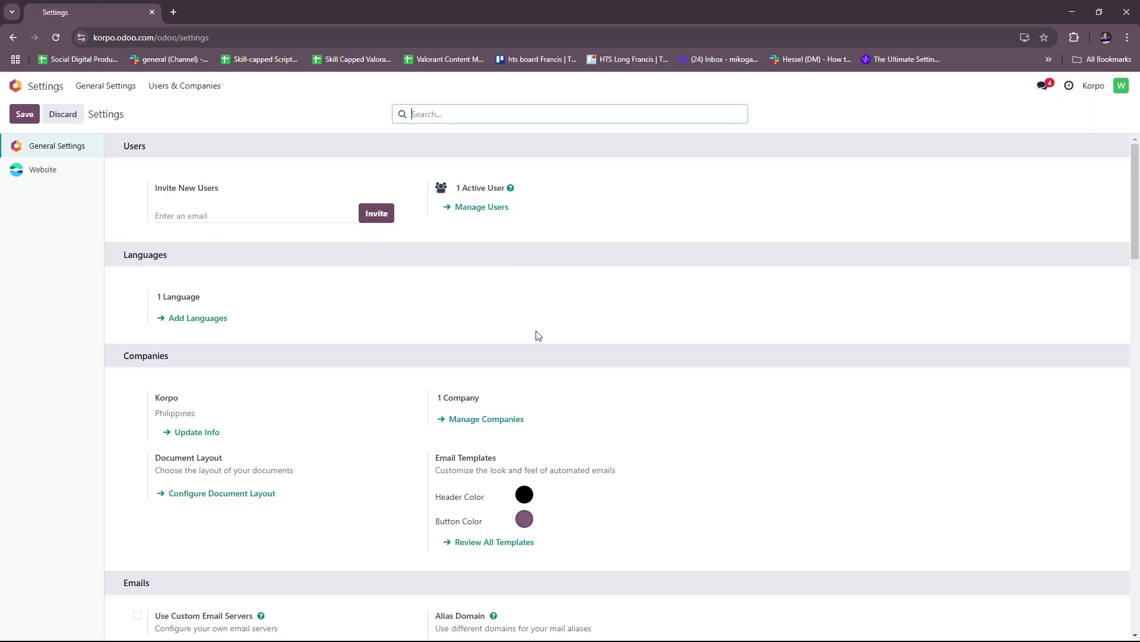
pyautogui.scroll(-3, 537, 335)
pyautogui.scroll(3, 538, 332)
pyautogui.write('W')
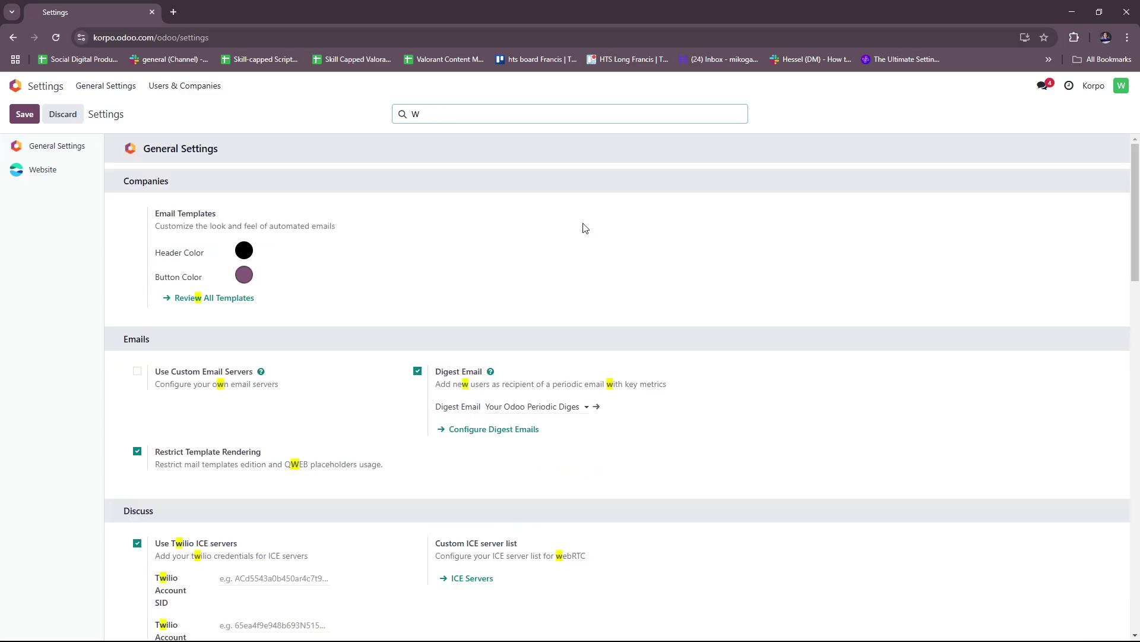
pyautogui.write('hat')
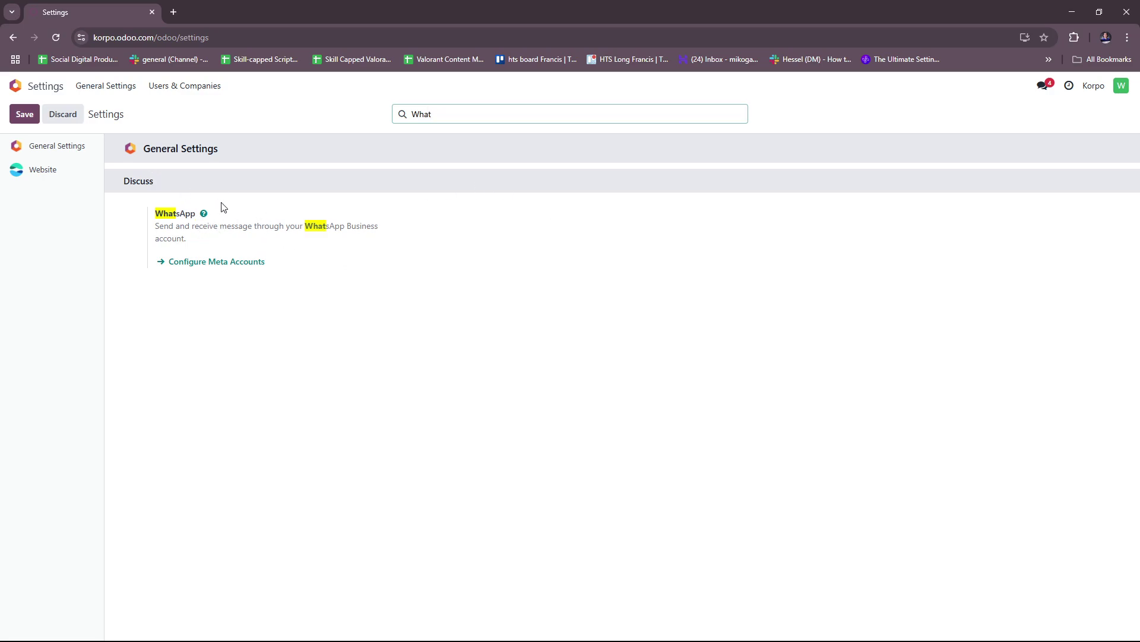
pyautogui.click(214, 264)
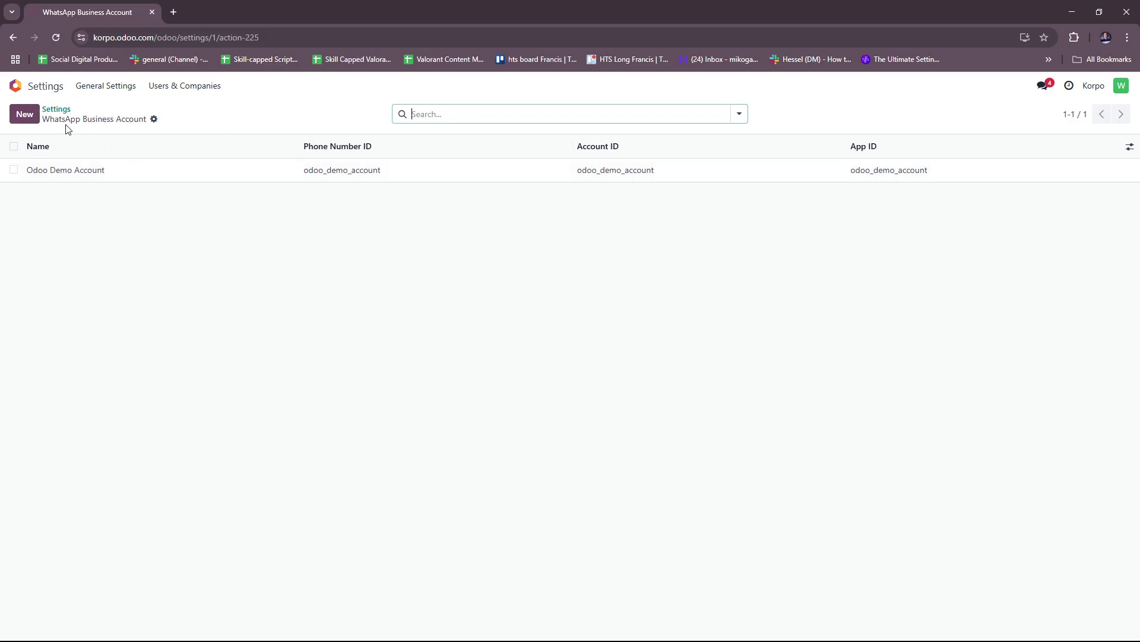
# Step: Start a new WhatsApp Business Account, try Templates, dismiss the invalid-fields warning, then select Name and Account ID
pyautogui.click(34, 119)
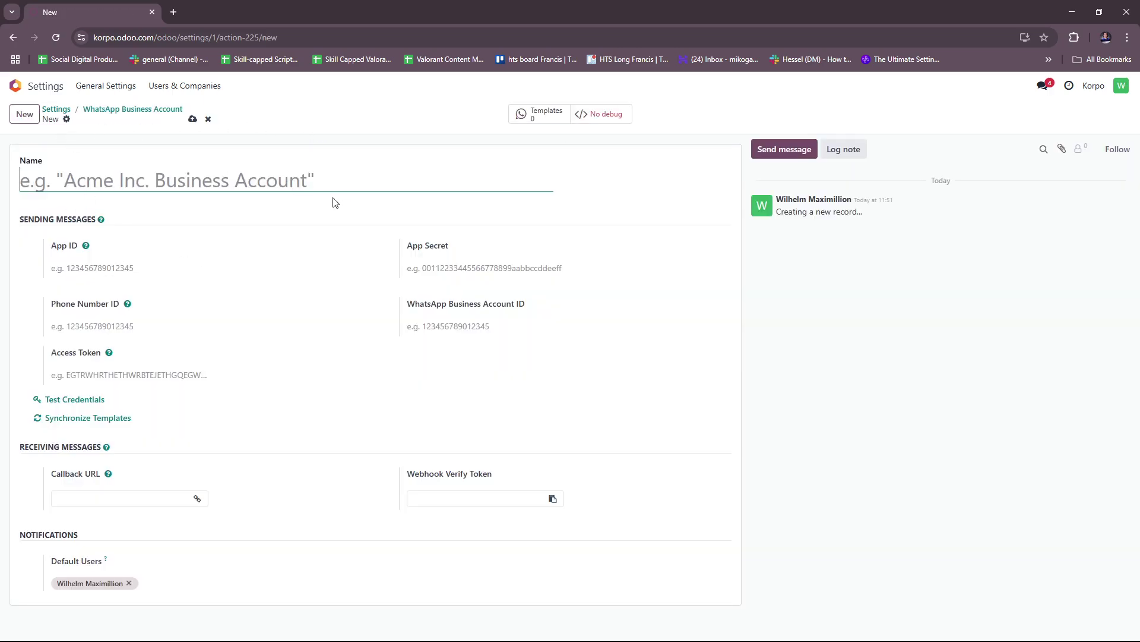
pyautogui.click(542, 117)
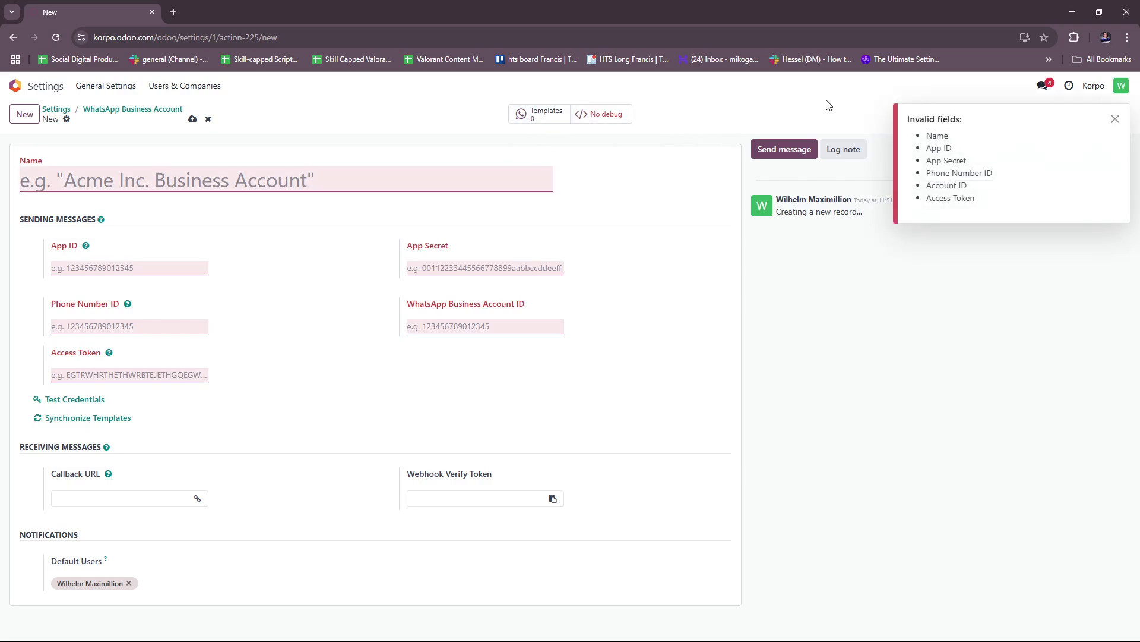
pyautogui.click(1114, 119)
pyautogui.click(270, 191)
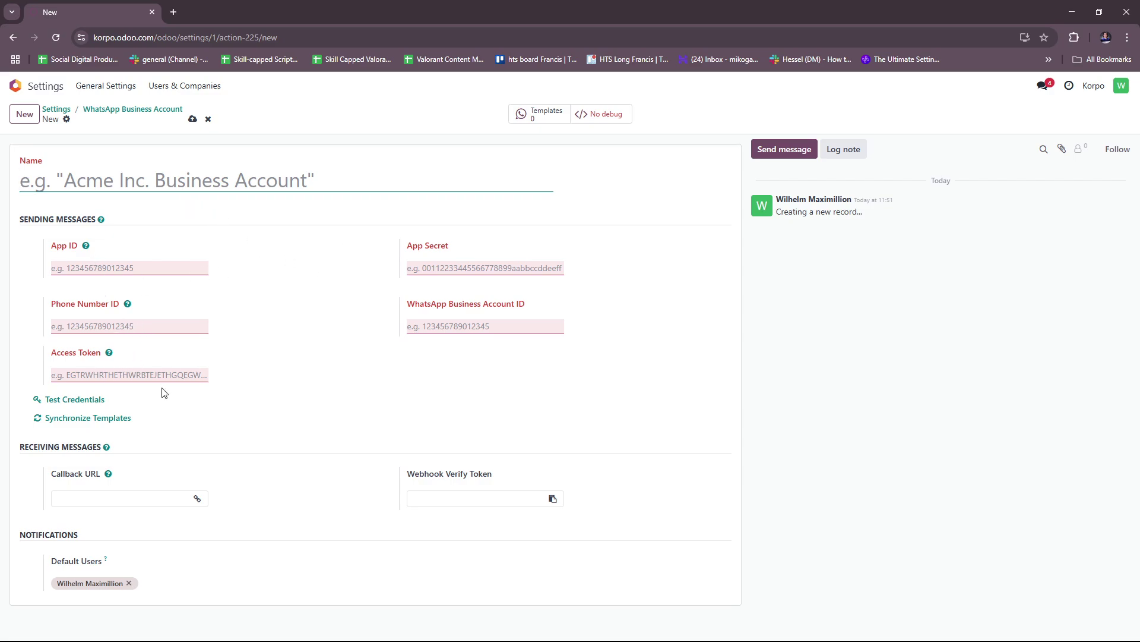
pyautogui.click(461, 269)
pyautogui.click(442, 324)
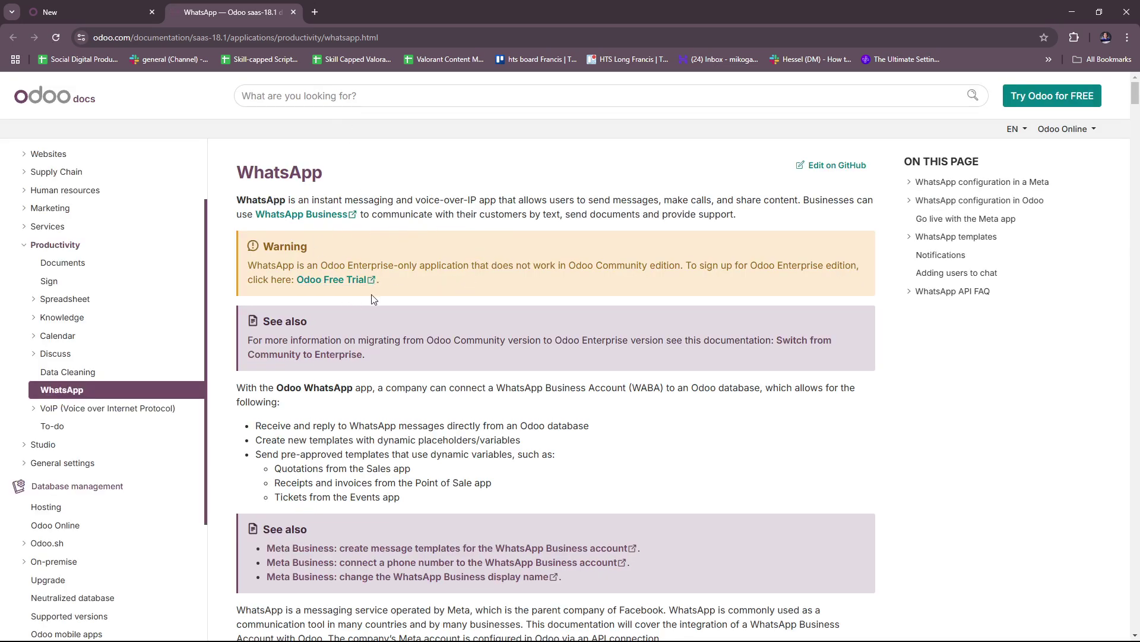
pyautogui.scroll(-1, 500, 240)
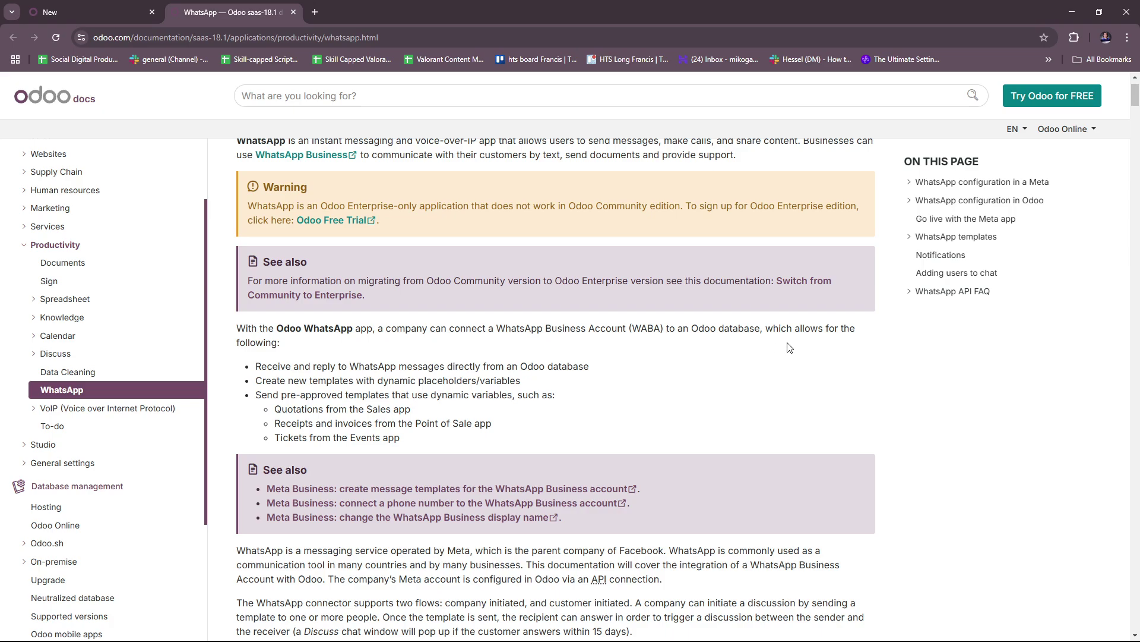
pyautogui.scroll(-1, 373, 378)
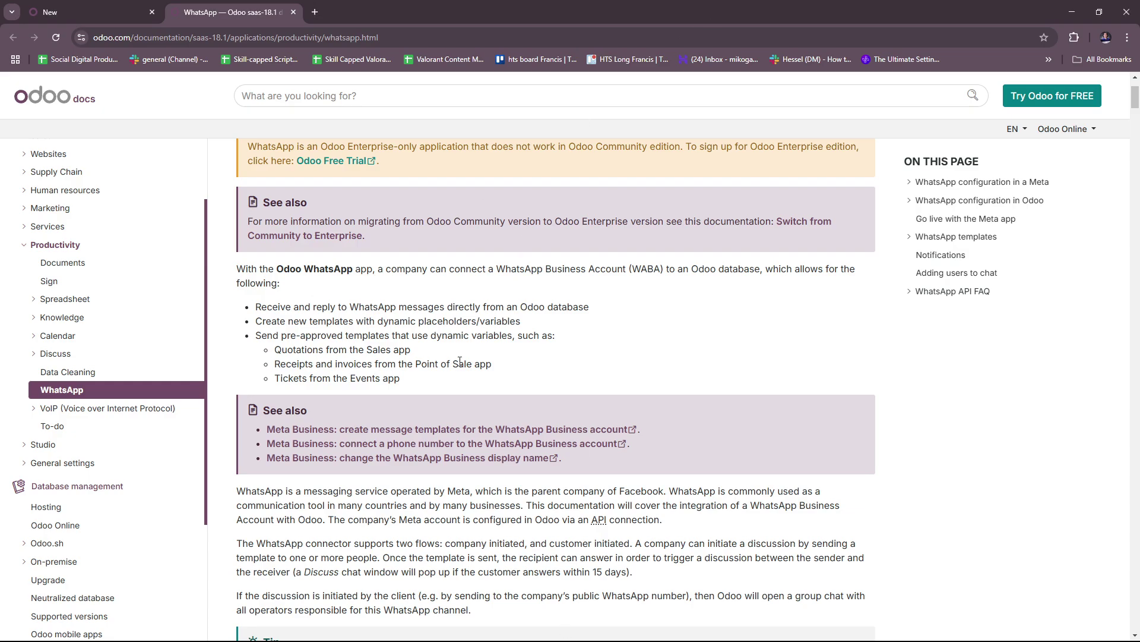
pyautogui.scroll(-2, 496, 377)
pyautogui.scroll(4, 599, 268)
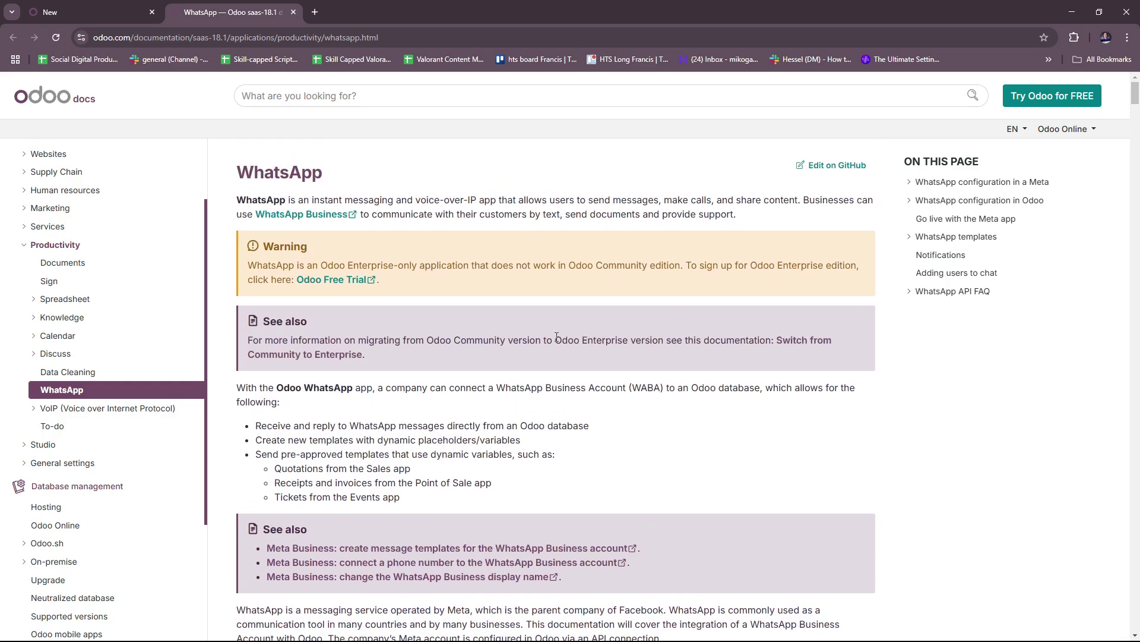
pyautogui.scroll(-2, 515, 371)
pyautogui.scroll(3, 514, 372)
# Step: Close the WhatsApp docs tab, then open and close Meta's Callback URL Webhooks help
pyautogui.click(293, 12)
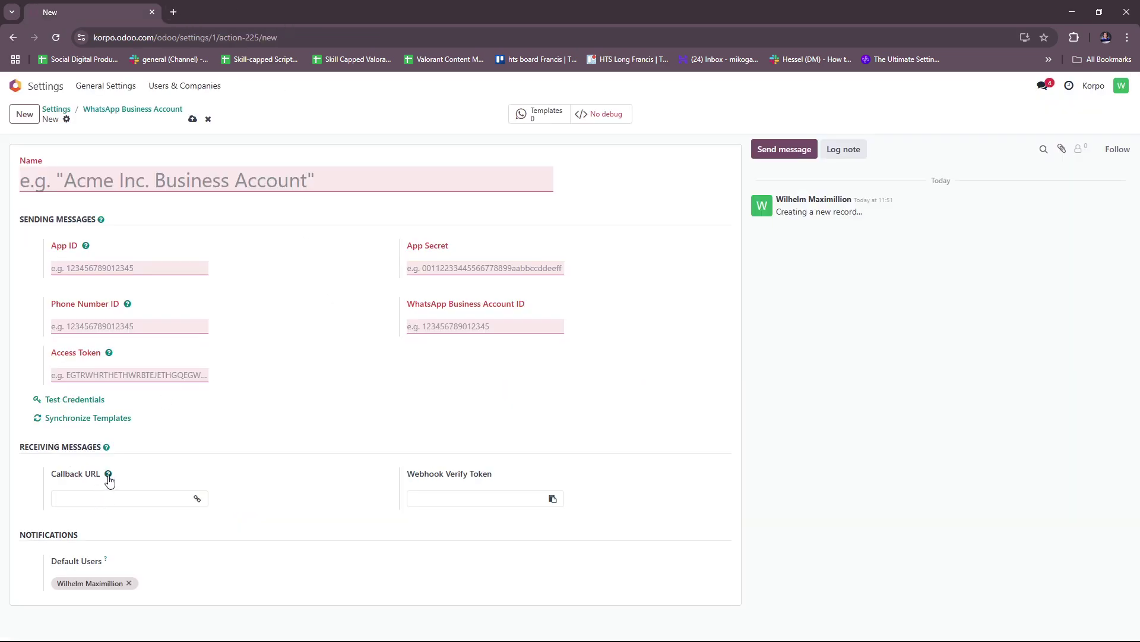
pyautogui.click(108, 477)
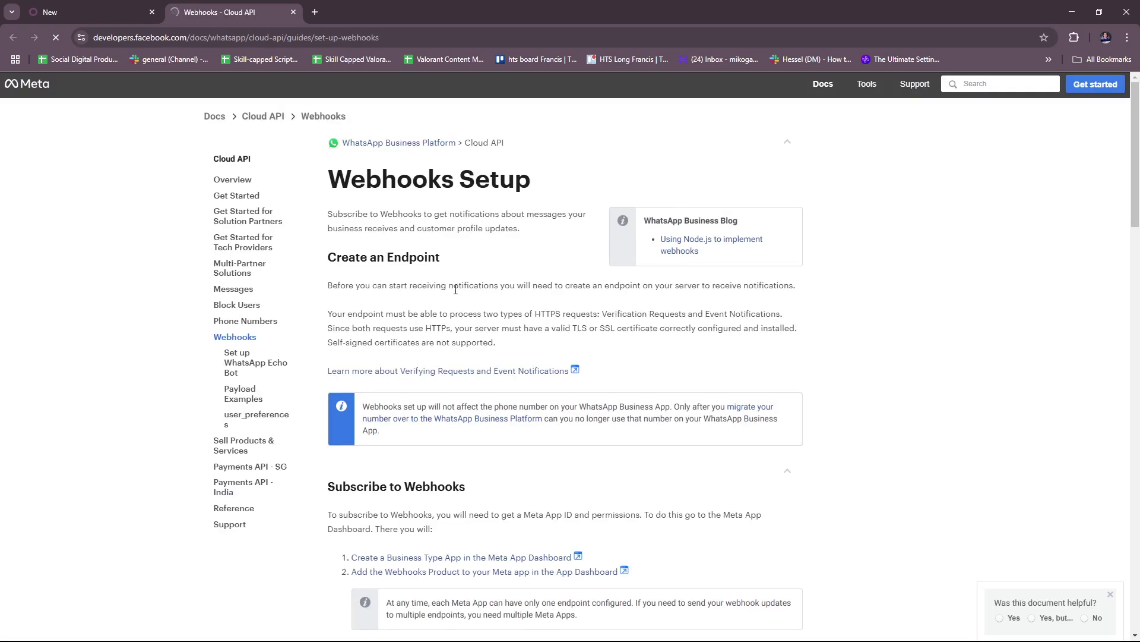
pyautogui.click(293, 12)
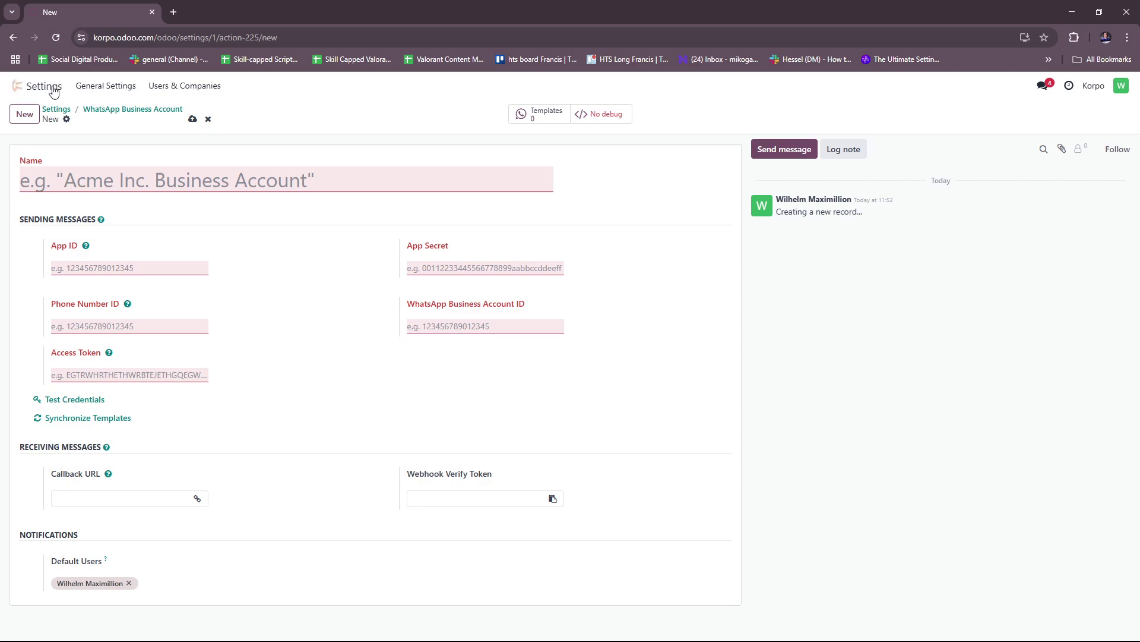
# Step: Return from Settings to the home menu and launch the WhatsApp app
pyautogui.click(20, 87)
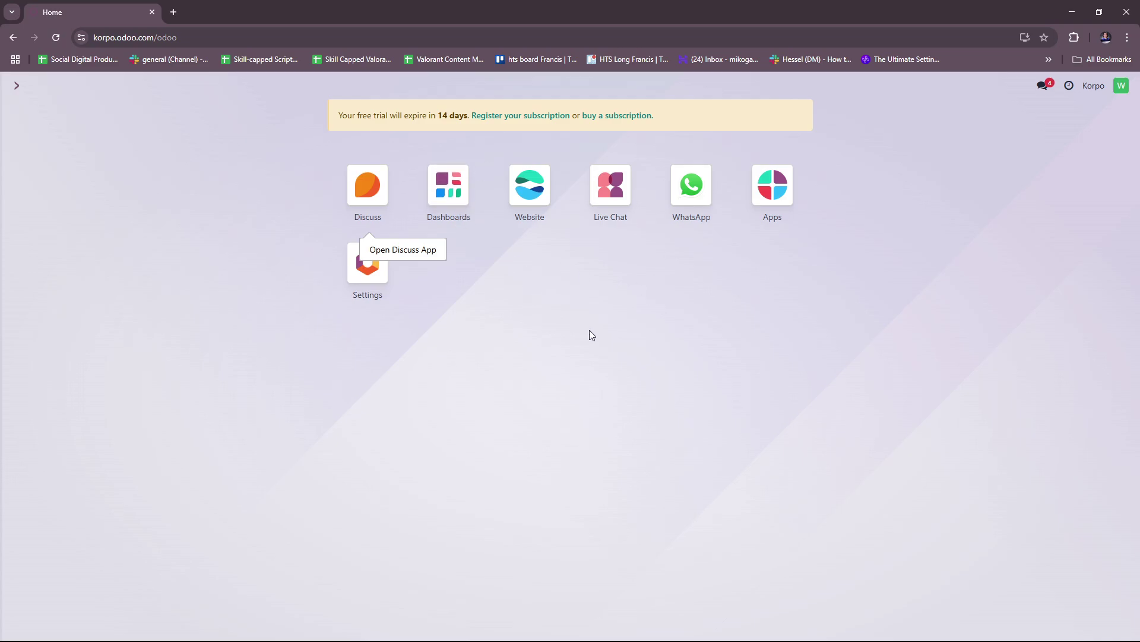
pyautogui.click(695, 197)
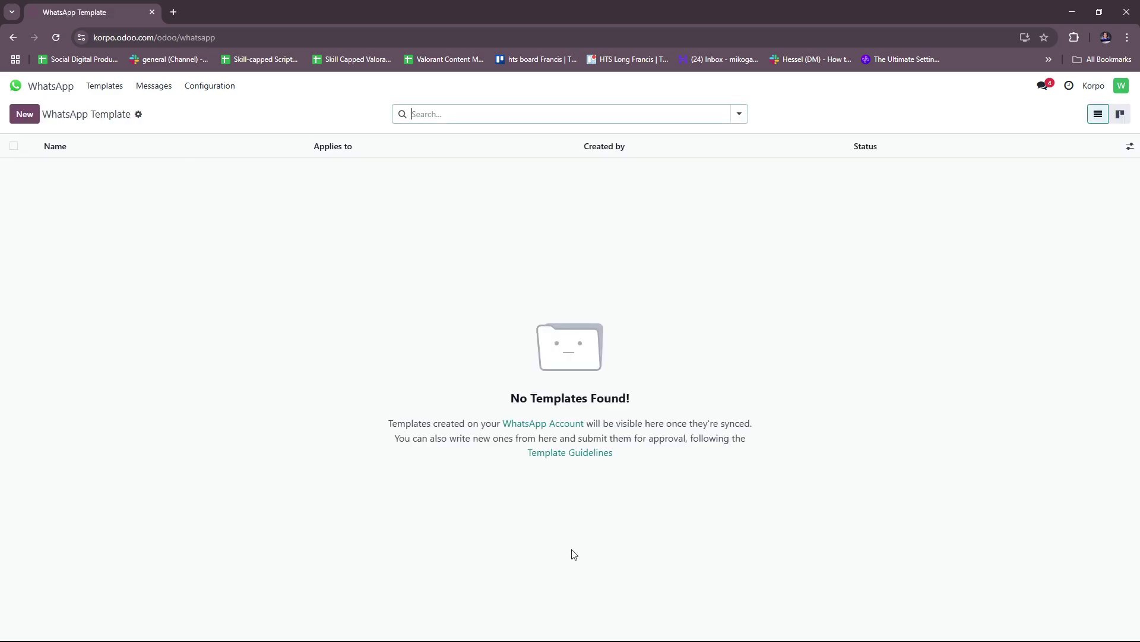